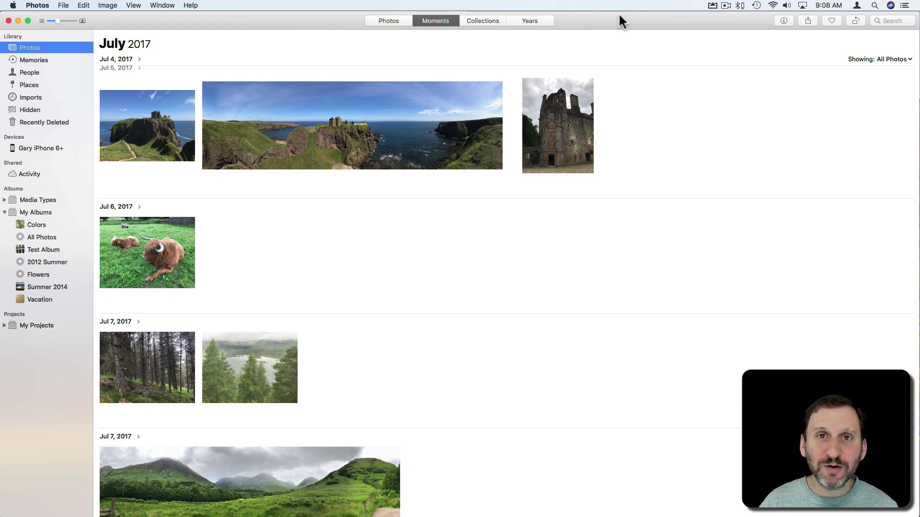
# Select the clifftop castle, ruined tower, cow, forest and lake trip photos
pyautogui.moveTo(142, 123)
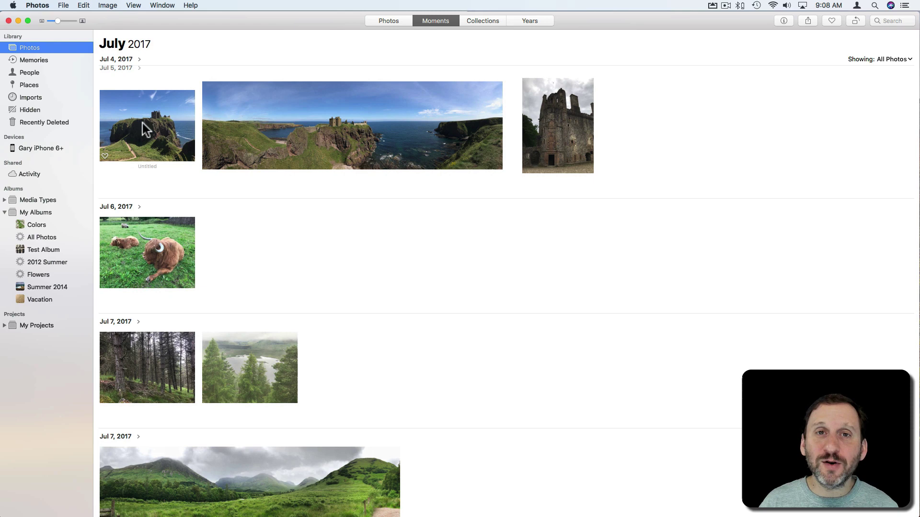
pyautogui.keyDown('super'); pyautogui.click(187, 121); pyautogui.keyUp('super')
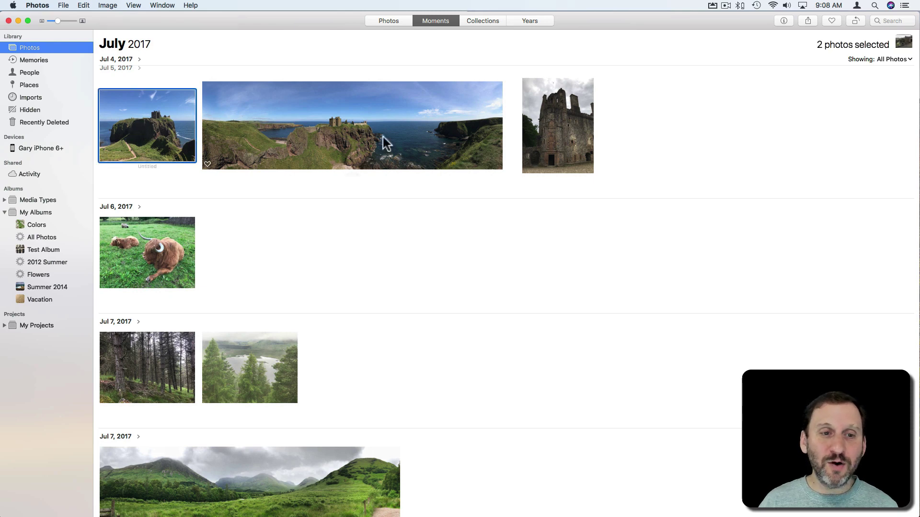
pyautogui.keyDown('super'); pyautogui.click(559, 121); pyautogui.keyUp('super')
pyautogui.keyDown('super'); pyautogui.click(172, 249); pyautogui.keyUp('super')
pyautogui.keyDown('super'); pyautogui.click(160, 336); pyautogui.keyUp('super')
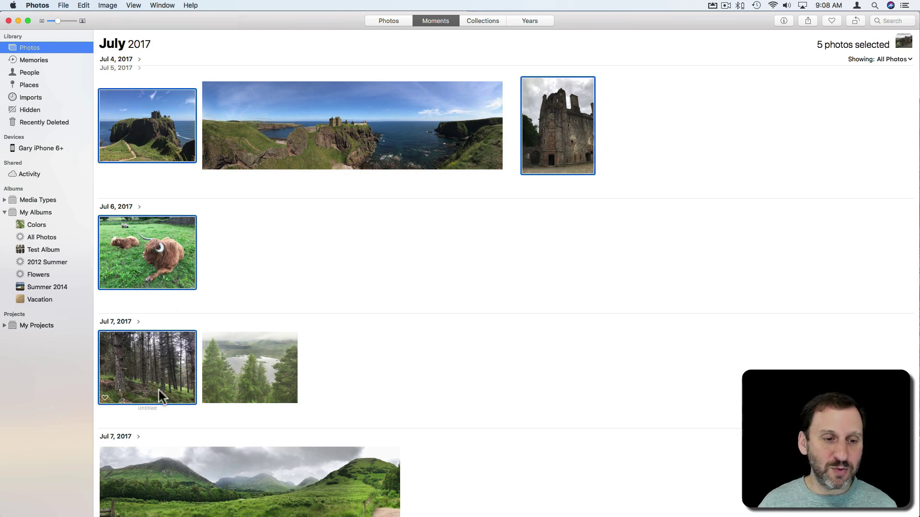
pyautogui.keyDown('super'); pyautogui.click(272, 371); pyautogui.keyUp('super')
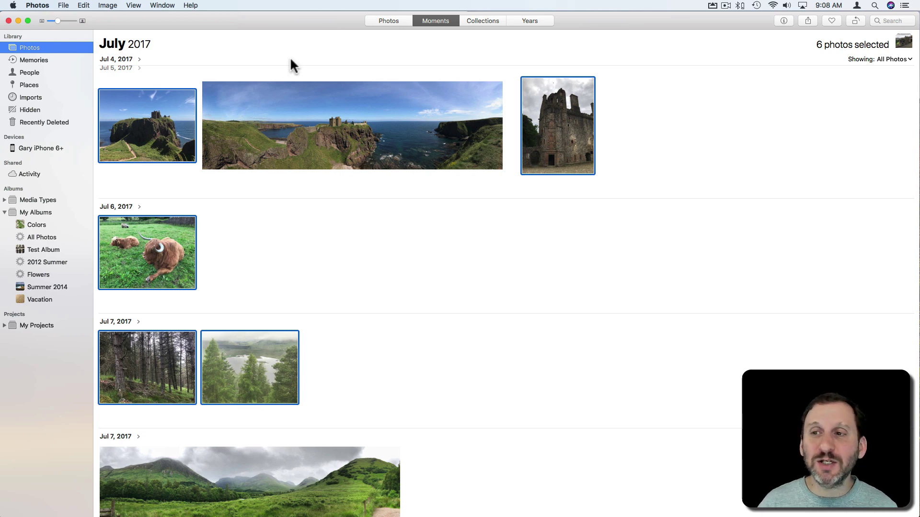
# Choose File > Share > iCloud Photo Sharing for the selected photos
pyautogui.click(82, 5)
pyautogui.moveTo(63, 5)
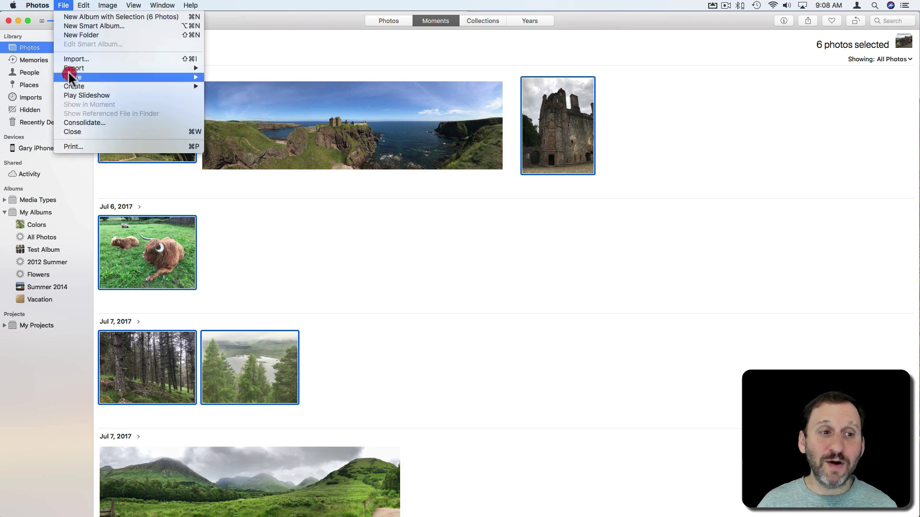
pyautogui.moveTo(92, 77)
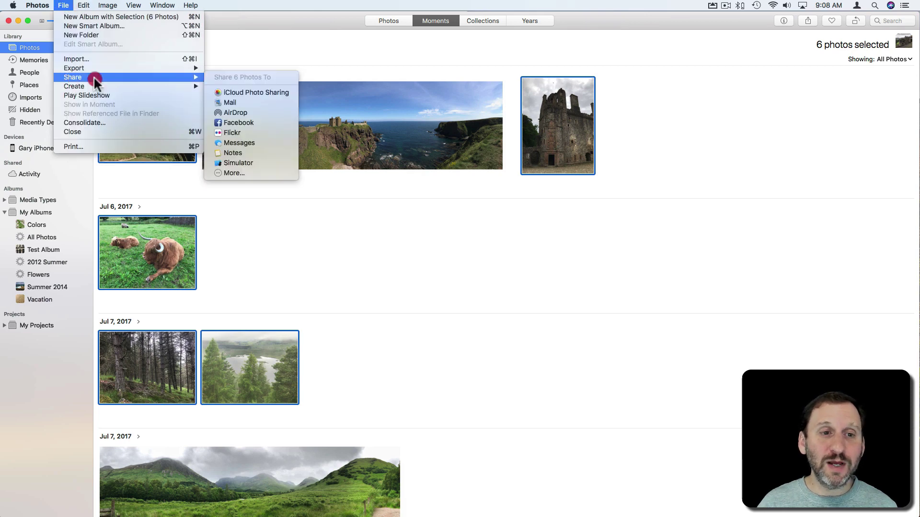
pyautogui.click(251, 91)
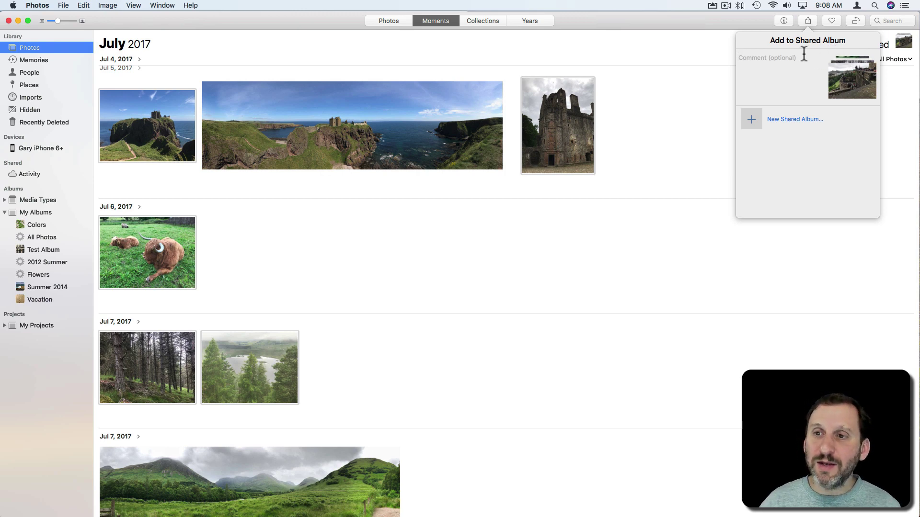
# Create a new shared album named 'Trip Photos' from the six selected photos
pyautogui.click(752, 119)
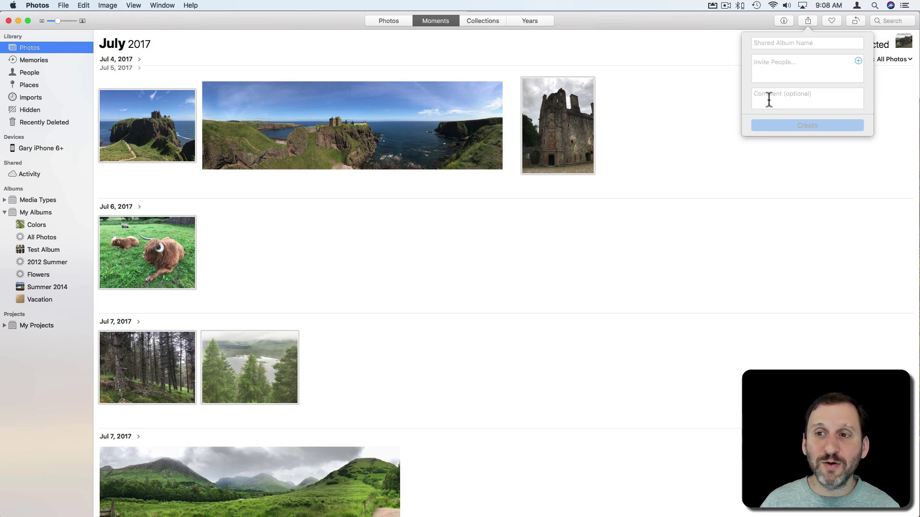
pyautogui.write('Trip')
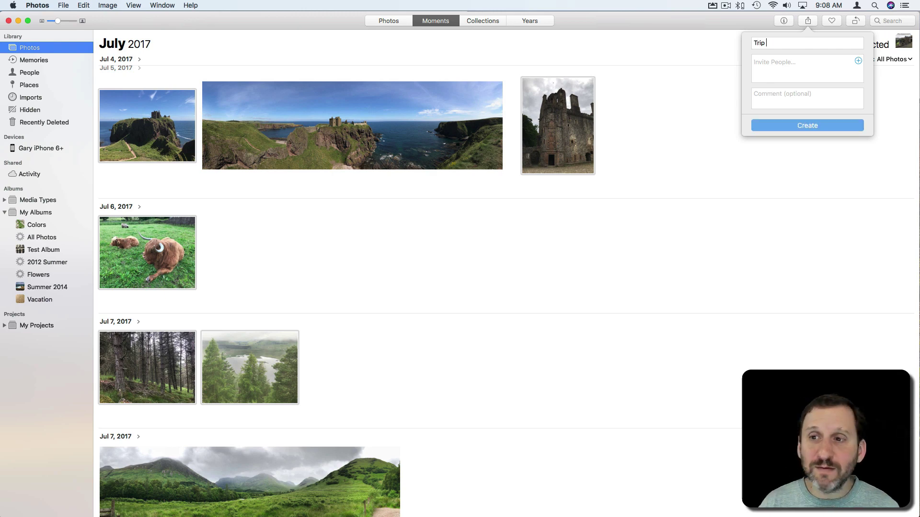
pyautogui.write(' Photos')
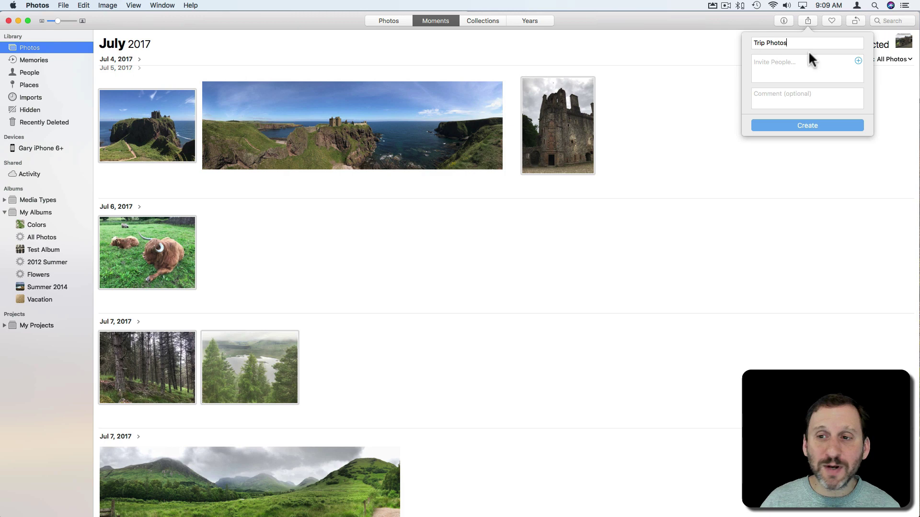
pyautogui.click(814, 125)
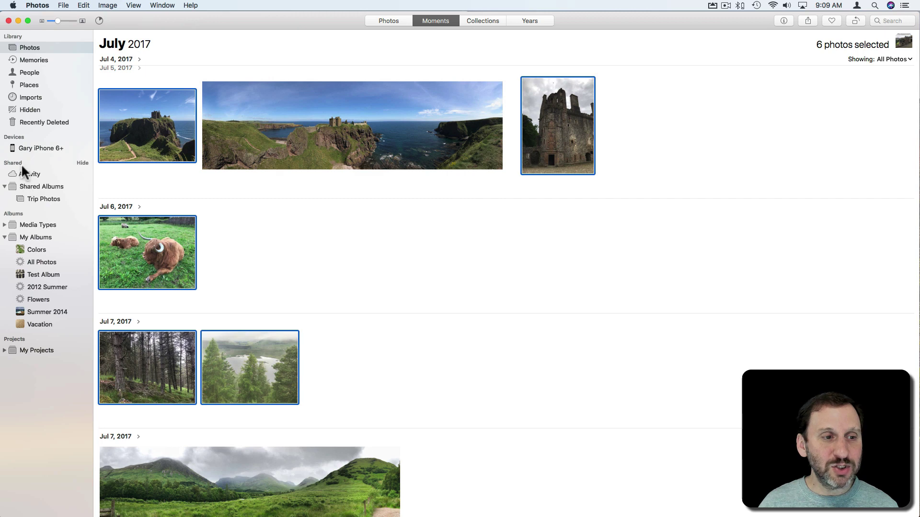
# View the Trip Photos album, then drag the church photo into it from the library
pyautogui.click(31, 184)
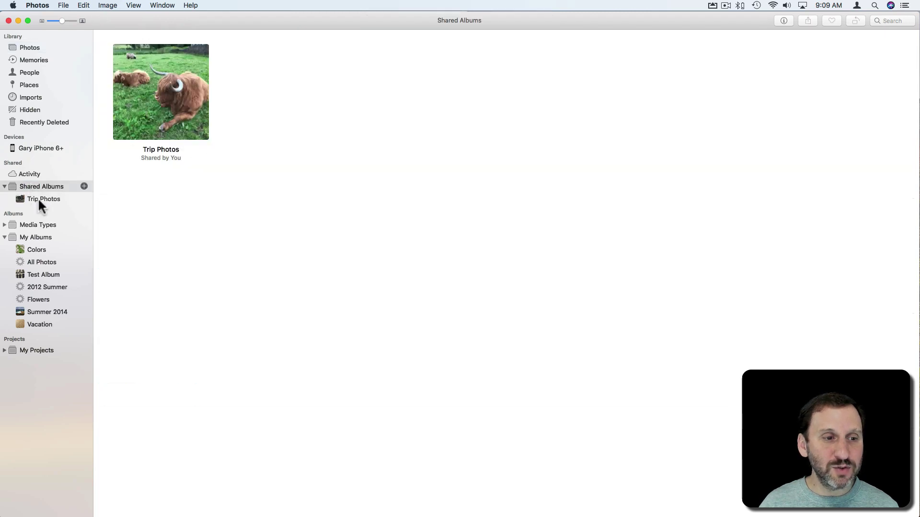
pyautogui.doubleClick(129, 110)
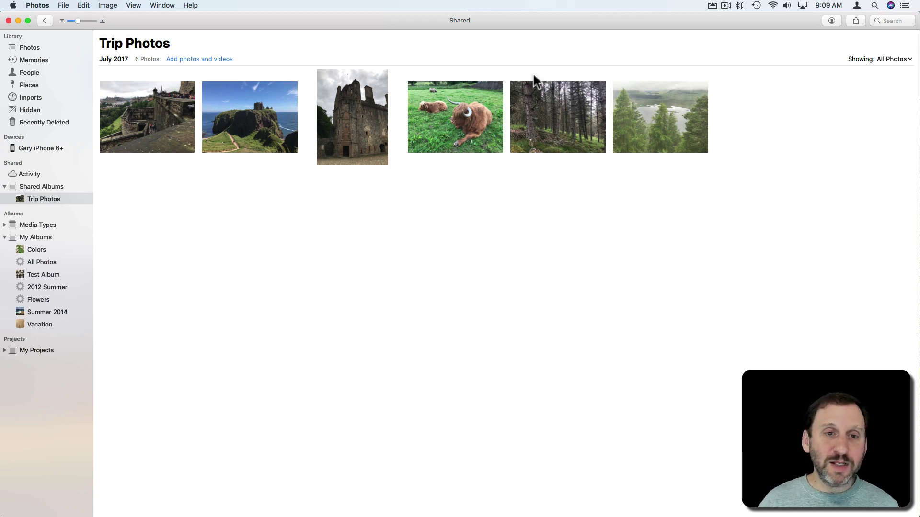
pyautogui.click(28, 46)
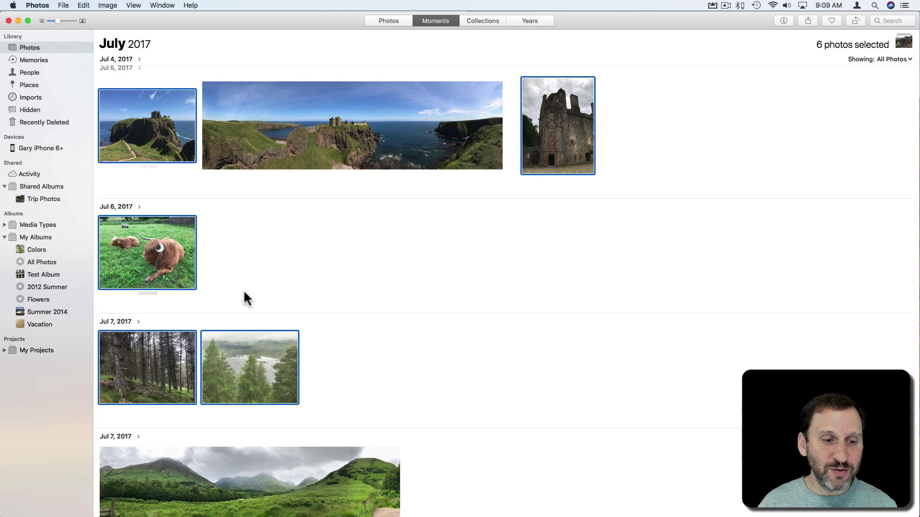
pyautogui.scroll(-3, 335, 349)
pyautogui.moveTo(329, 408); pyautogui.dragTo(35, 196)
pyautogui.click(36, 198)
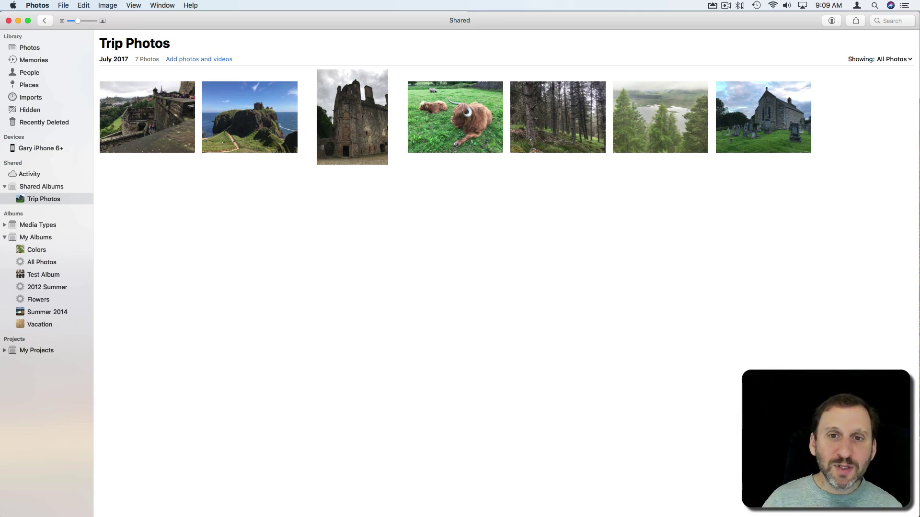
# Enable Public Website for Trip Photos and open its iCloud link in Safari
pyautogui.click(833, 20)
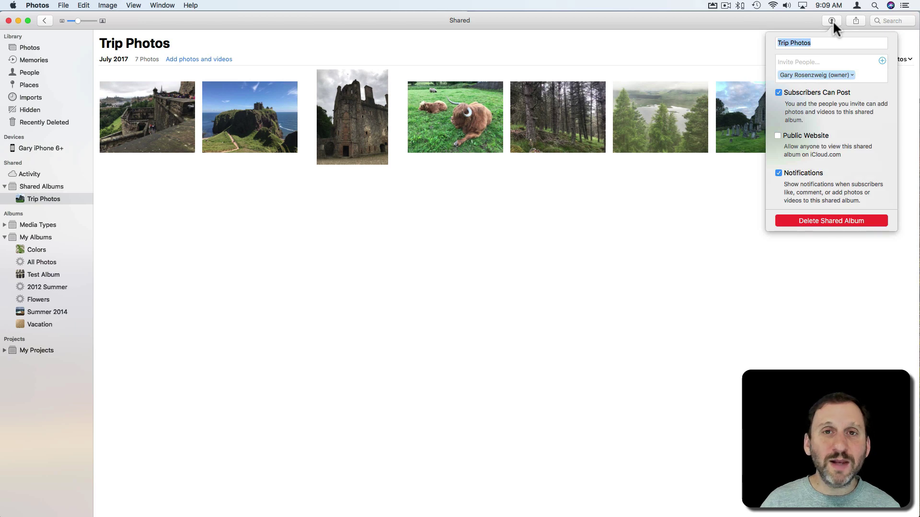
pyautogui.click(815, 42)
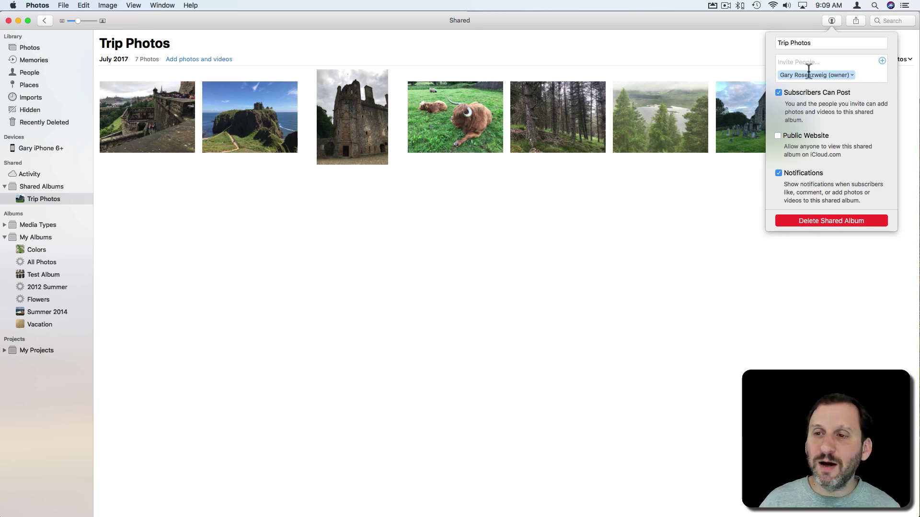
pyautogui.click(776, 136)
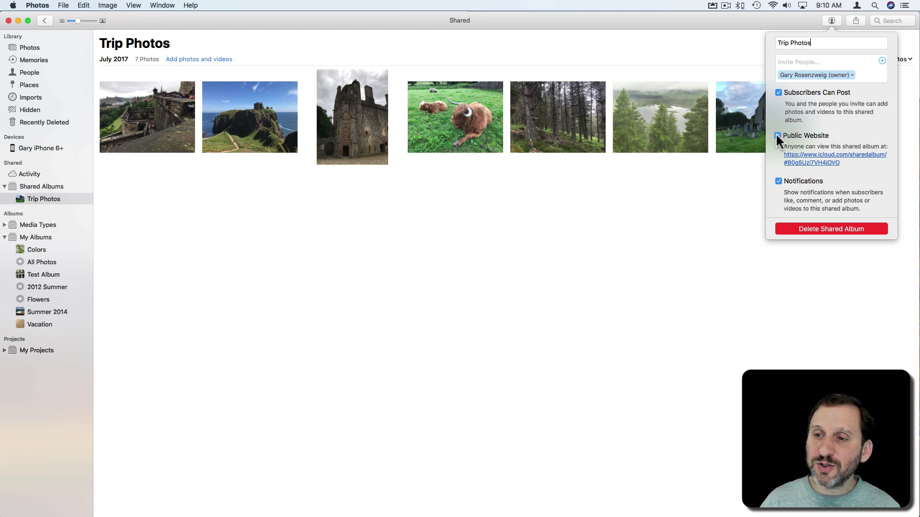
pyautogui.moveTo(843, 164); pyautogui.dragTo(782, 154)
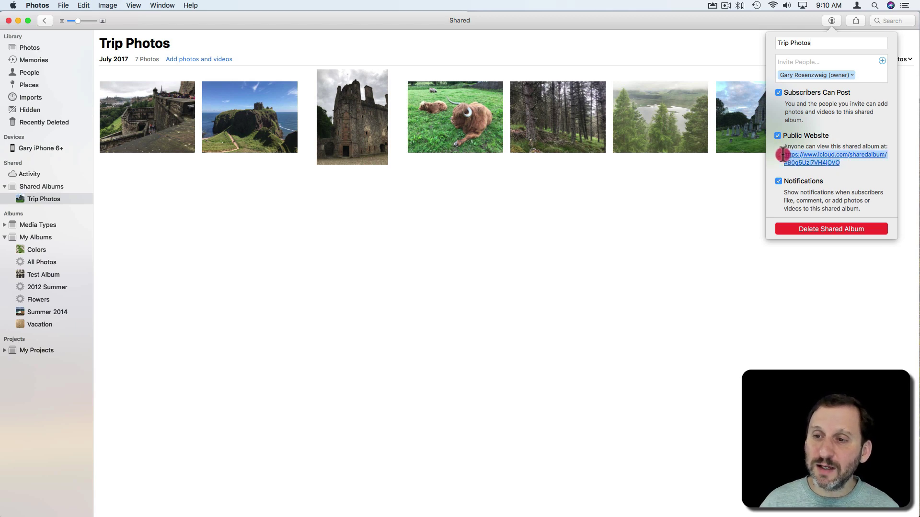
pyautogui.click(808, 163)
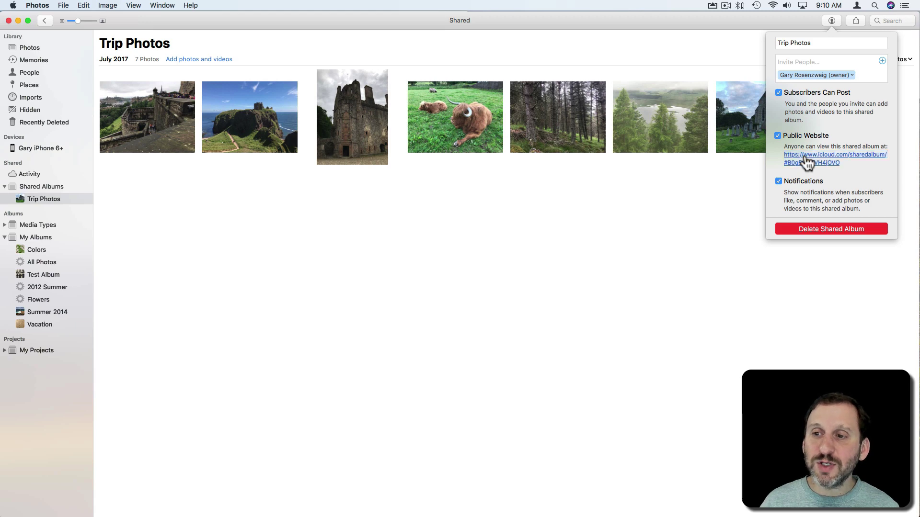
pyautogui.click(805, 156)
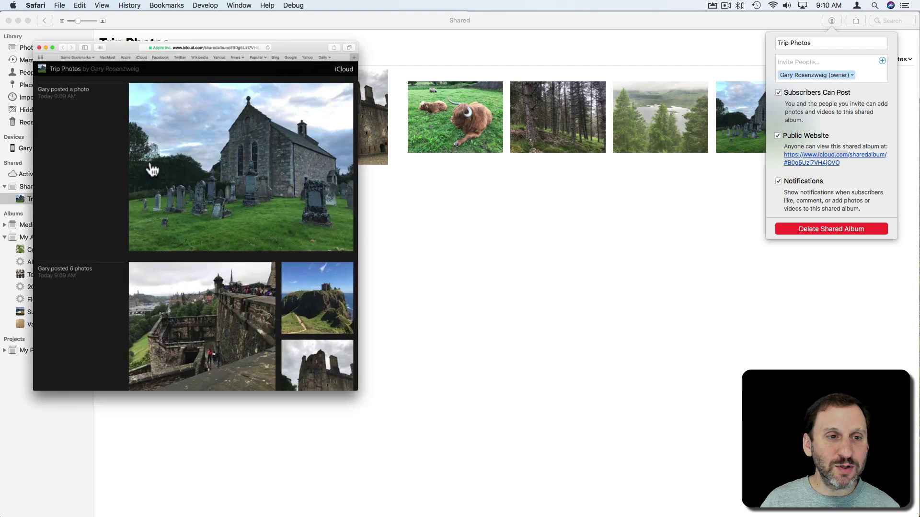
# Enlarge the Dunnottar cliff photo on the web album and advance to the castle ruins
pyautogui.scroll(-5, 165, 186)
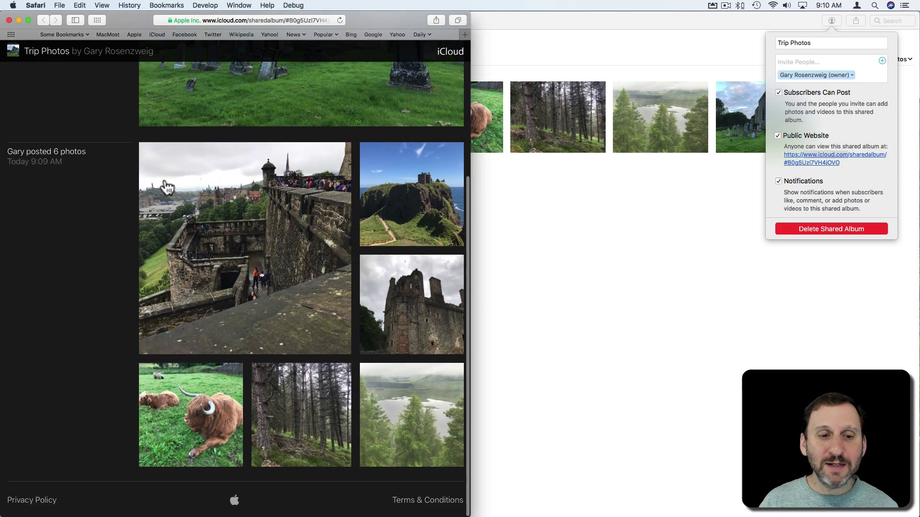
pyautogui.scroll(5, 165, 187)
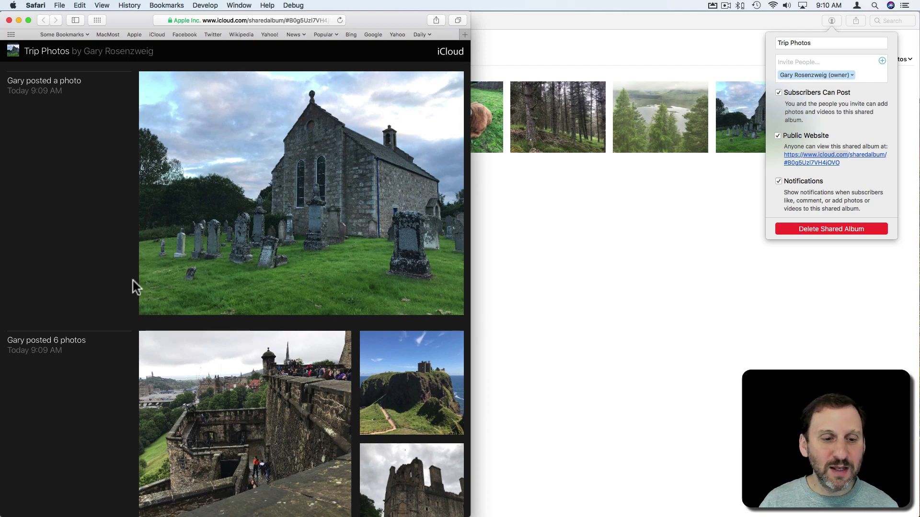
pyautogui.scroll(-6, 134, 281)
pyautogui.scroll(6, 134, 280)
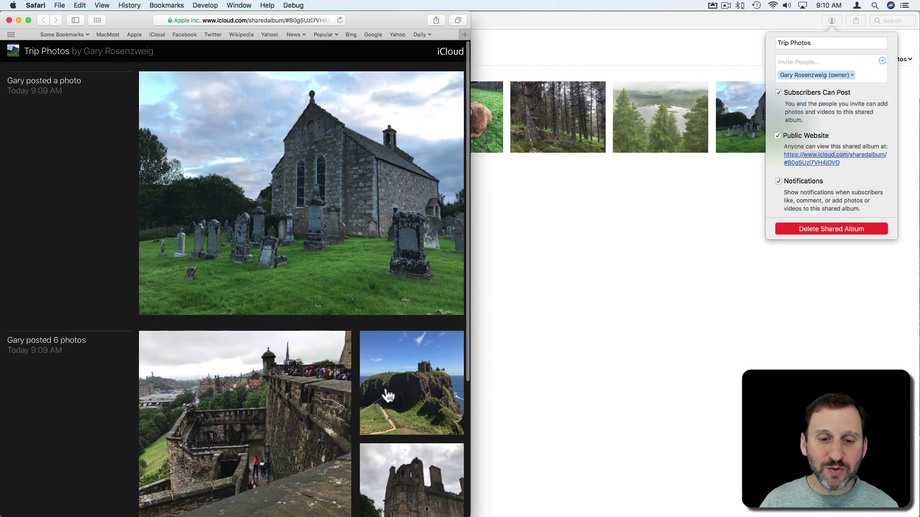
pyautogui.click(385, 390)
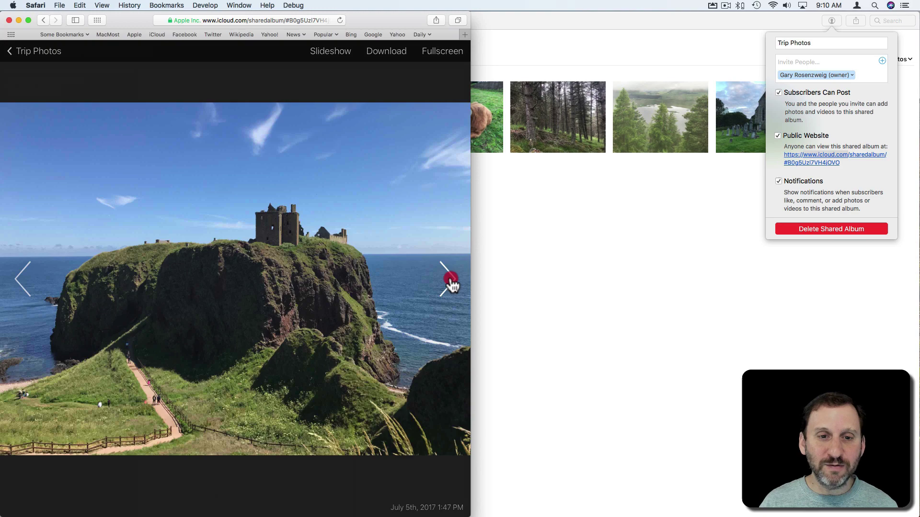
pyautogui.click(450, 283)
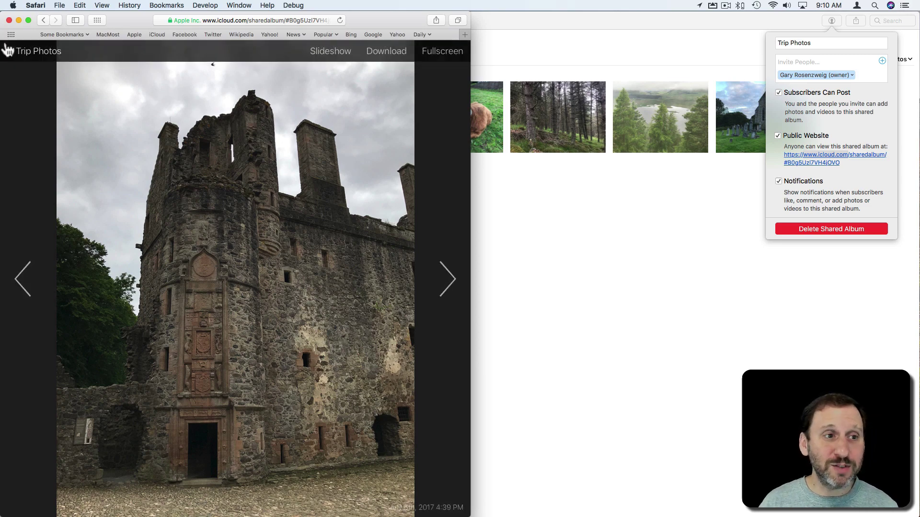
pyautogui.click(8, 20)
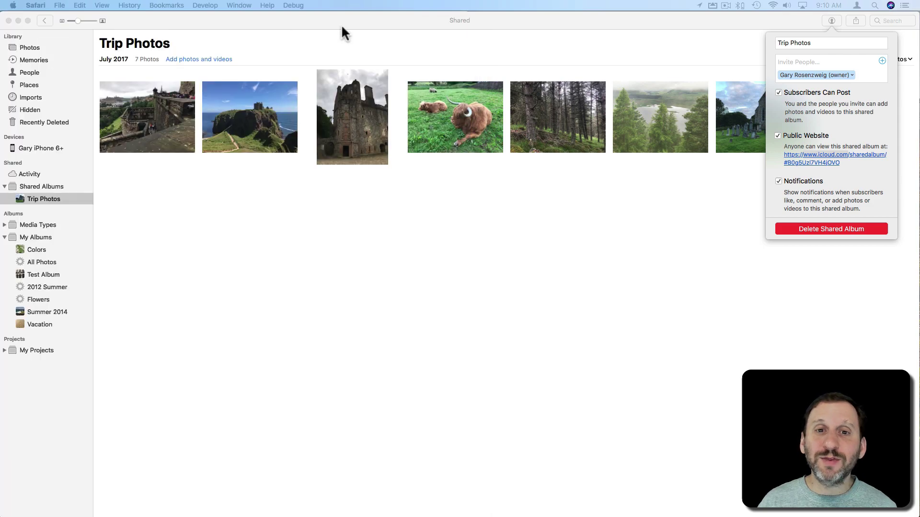
pyautogui.click(559, 22)
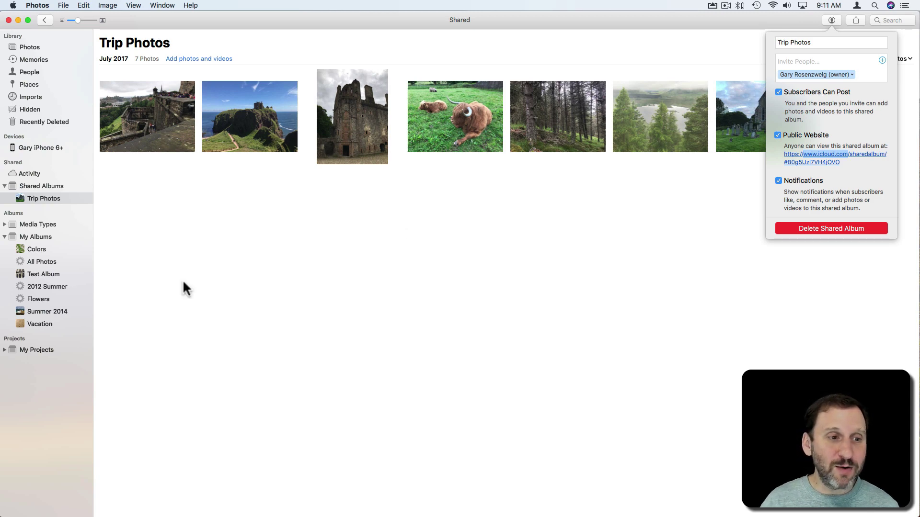
# Close the settings panel, then start and dismiss a Trip Photos slideshow
pyautogui.click(83, 210)
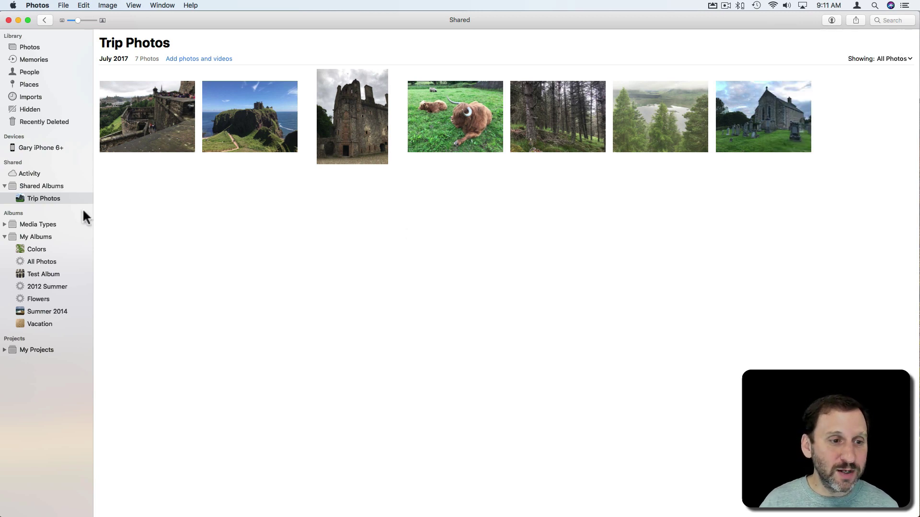
pyautogui.rightClick(19, 197)
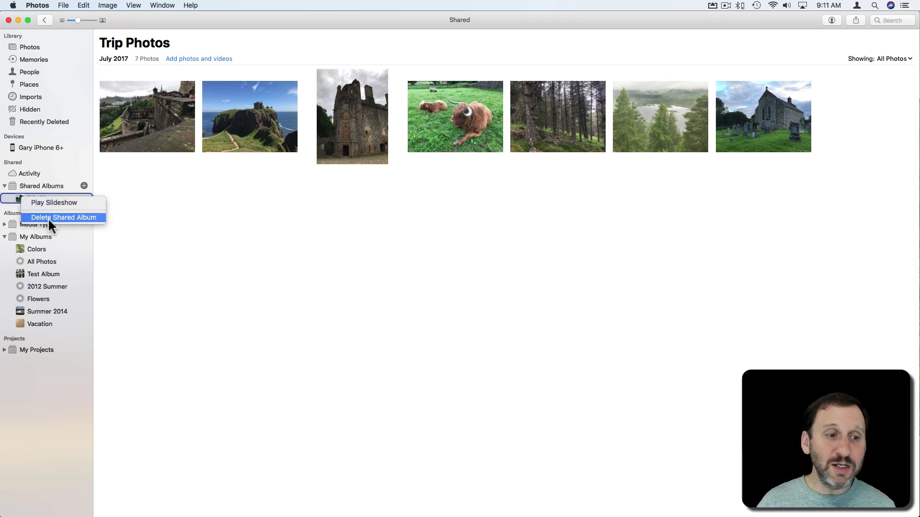
pyautogui.click(91, 202)
pyautogui.click(412, 207)
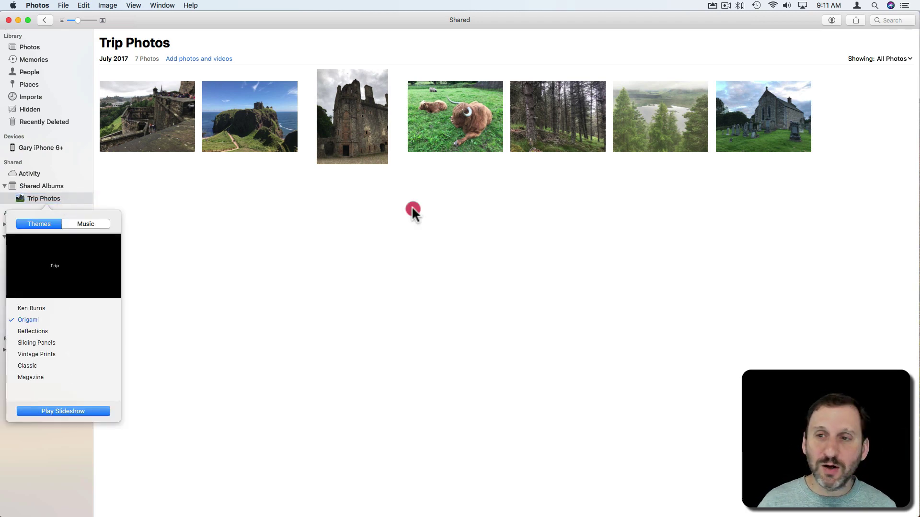
# Reopen and close the Trip Photos sharing settings, then launch Photos on the iPhone
pyautogui.click(829, 20)
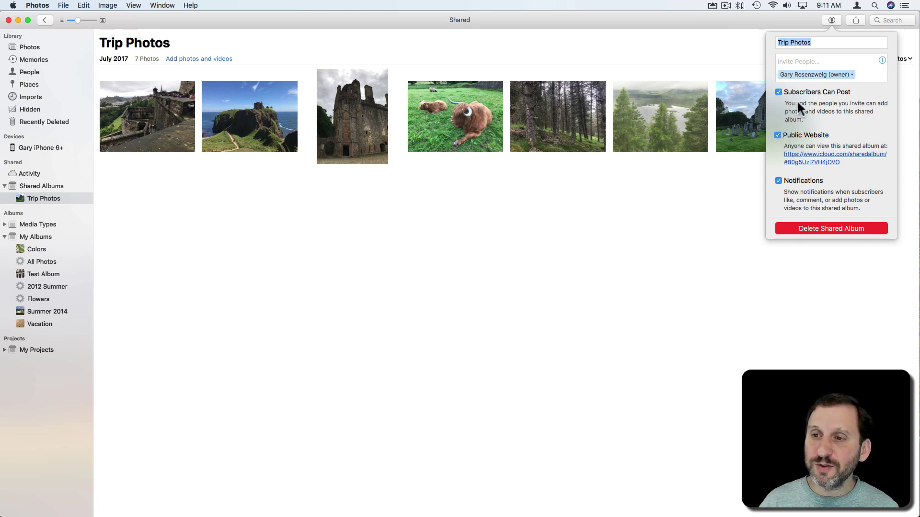
pyautogui.click(538, 221)
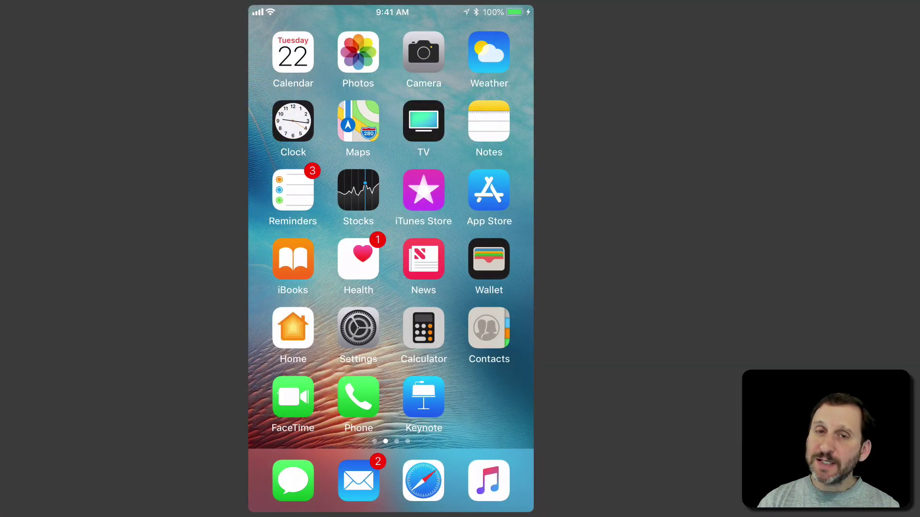
pyautogui.click(358, 51)
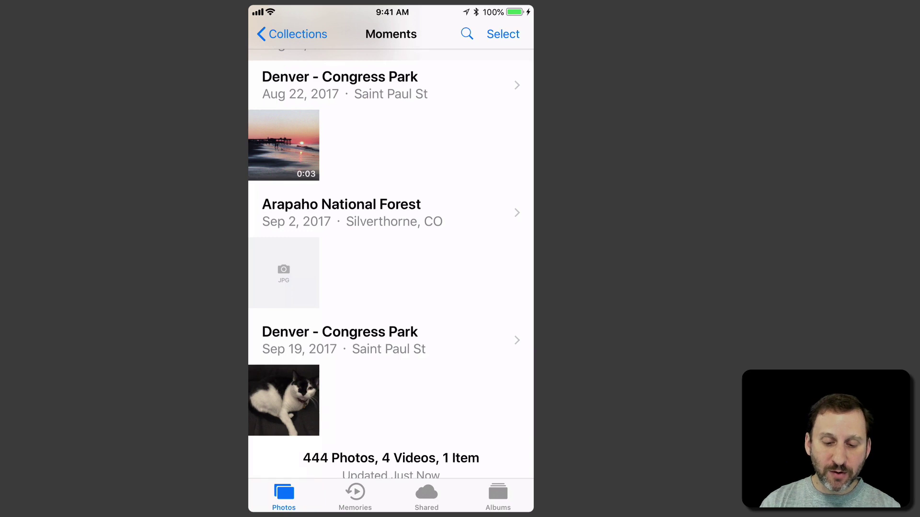
# On the iPhone, open the Trip Photos shared album, try adding photos, and return to Shared
pyautogui.click(427, 495)
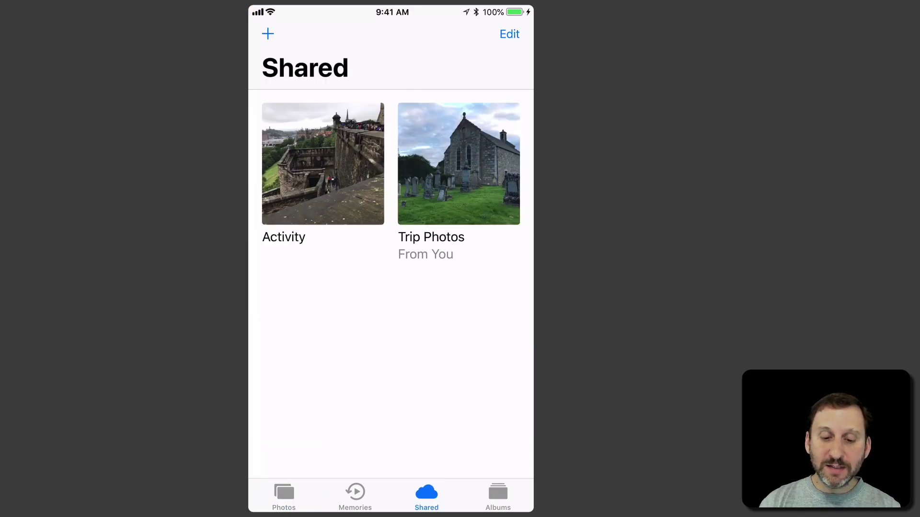
pyautogui.click(459, 163)
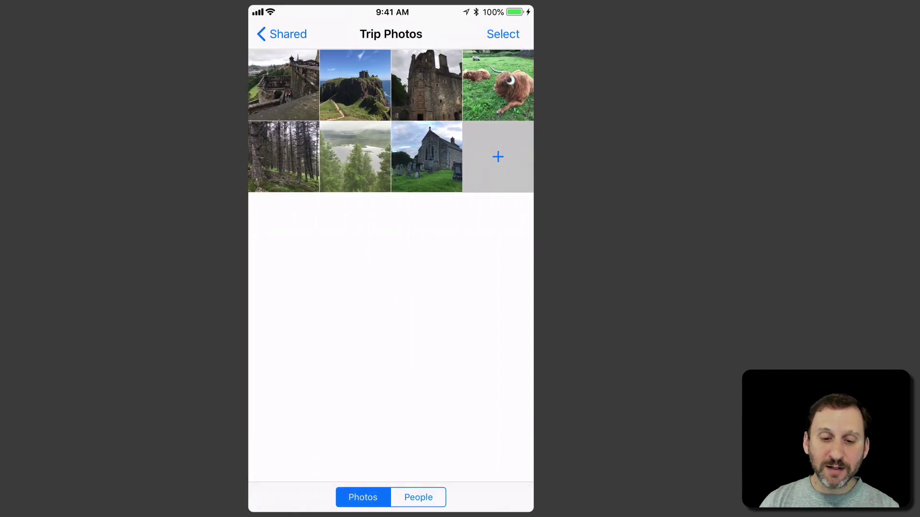
pyautogui.click(497, 156)
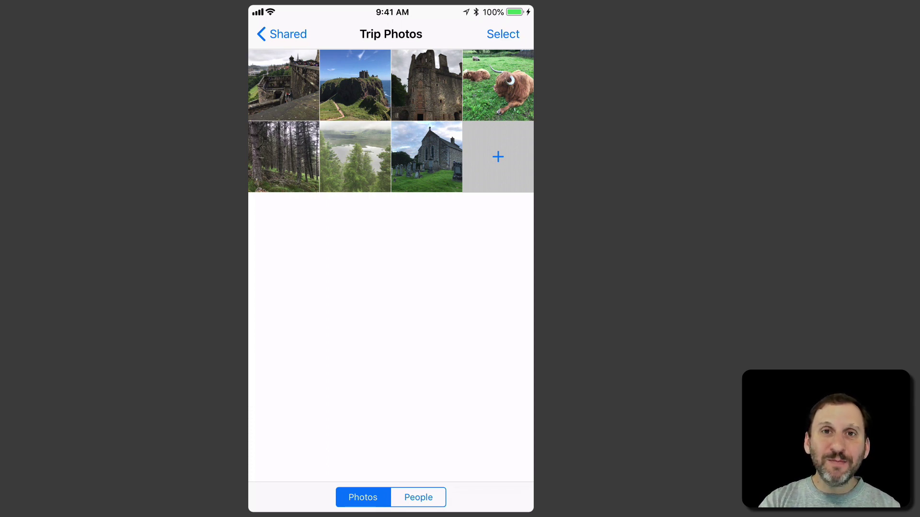
pyautogui.click(283, 34)
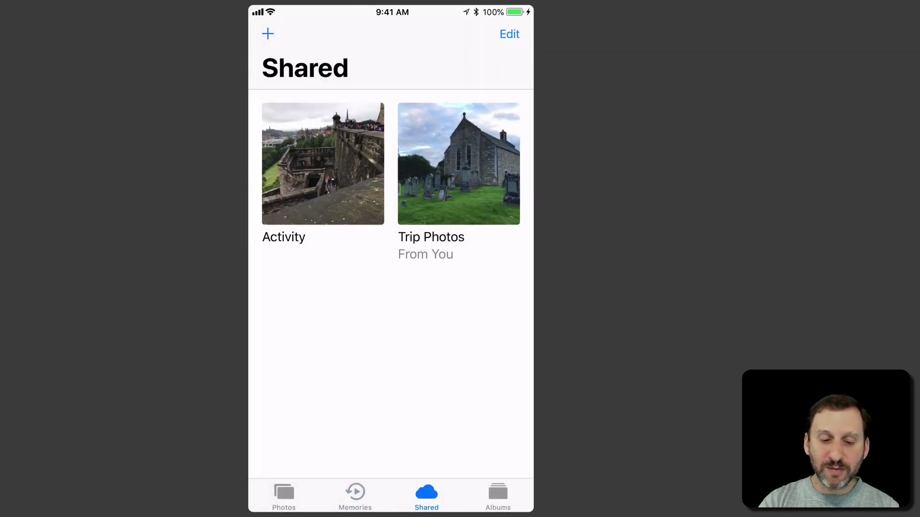
# Create an empty shared album named 'Trip2' on the iPhone
pyautogui.click(268, 33)
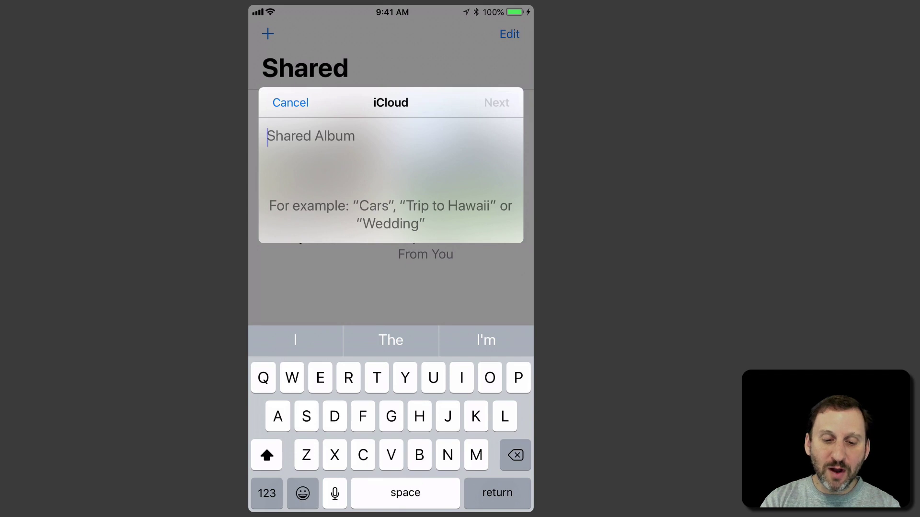
pyautogui.write('Tri')
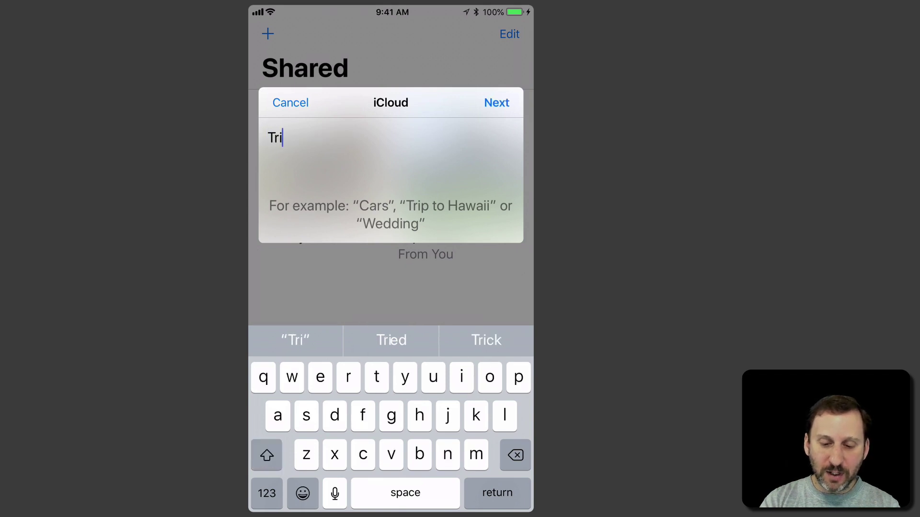
pyautogui.write('p2')
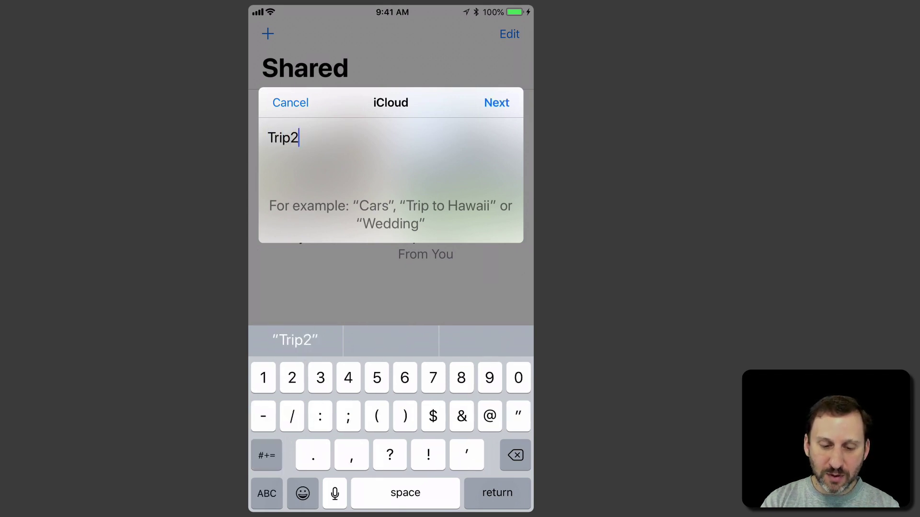
pyautogui.click(496, 103)
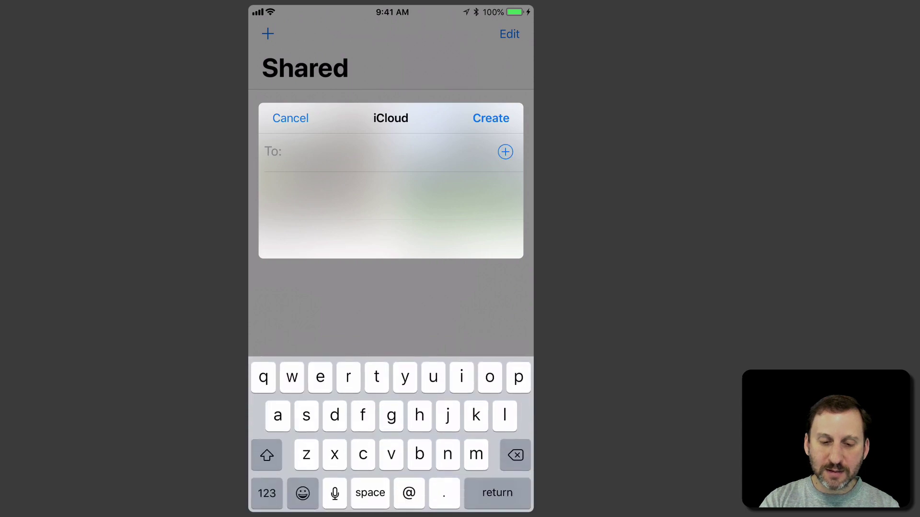
pyautogui.click(491, 118)
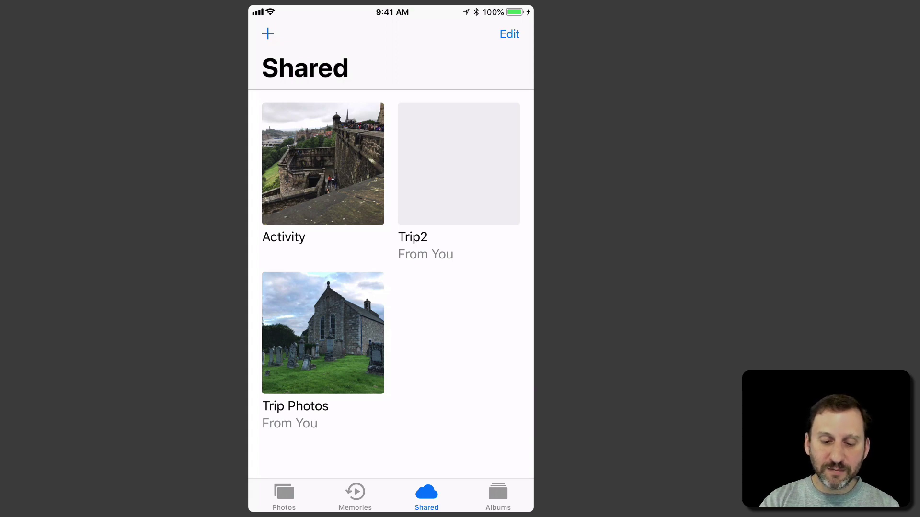
# Switch on Public Website in Trip2's People settings and bring up its Share Link options
pyautogui.click(459, 164)
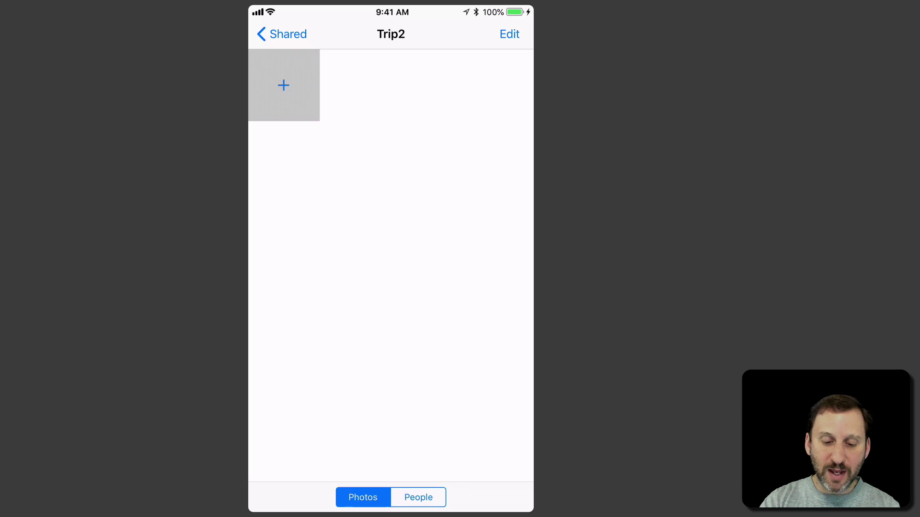
pyautogui.click(418, 498)
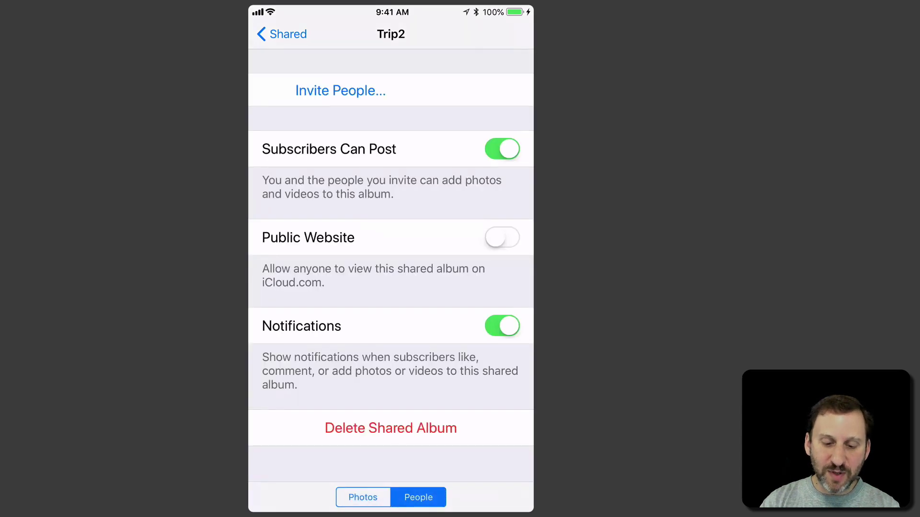
pyautogui.click(502, 237)
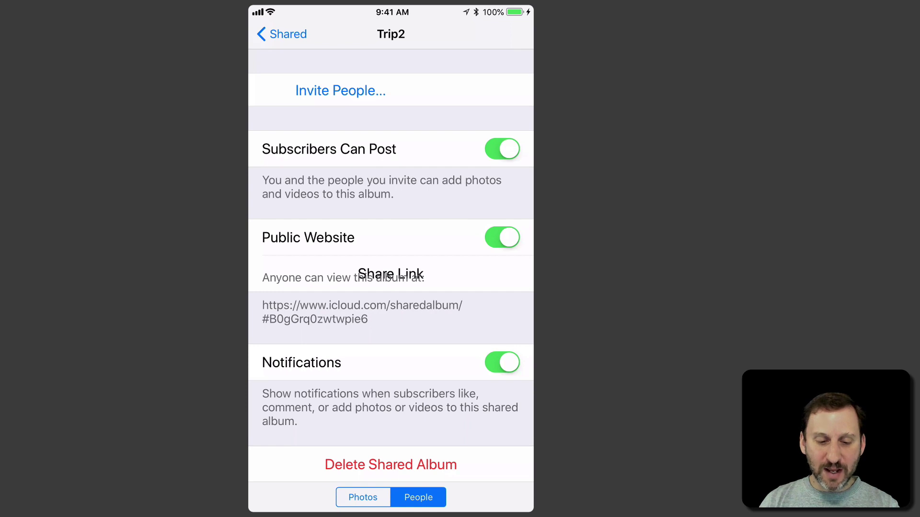
pyautogui.click(391, 274)
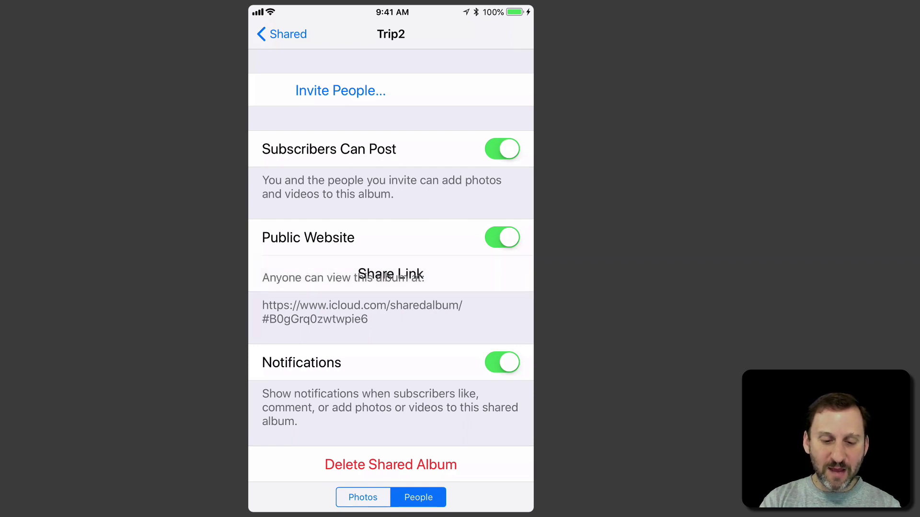